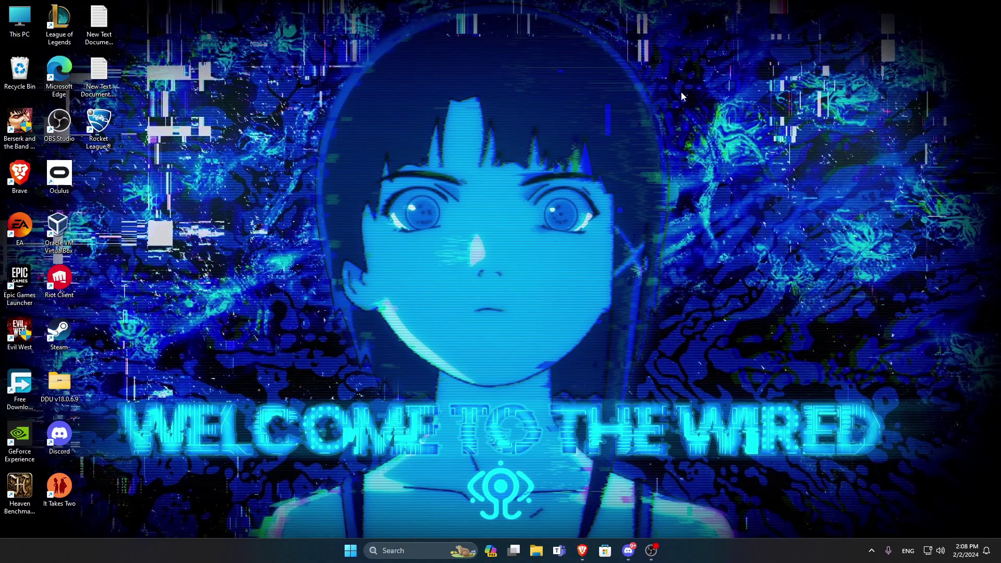
Launch NVIDIA Control Panel by searching 'nvidia' in Windows search
left_click(435, 548)
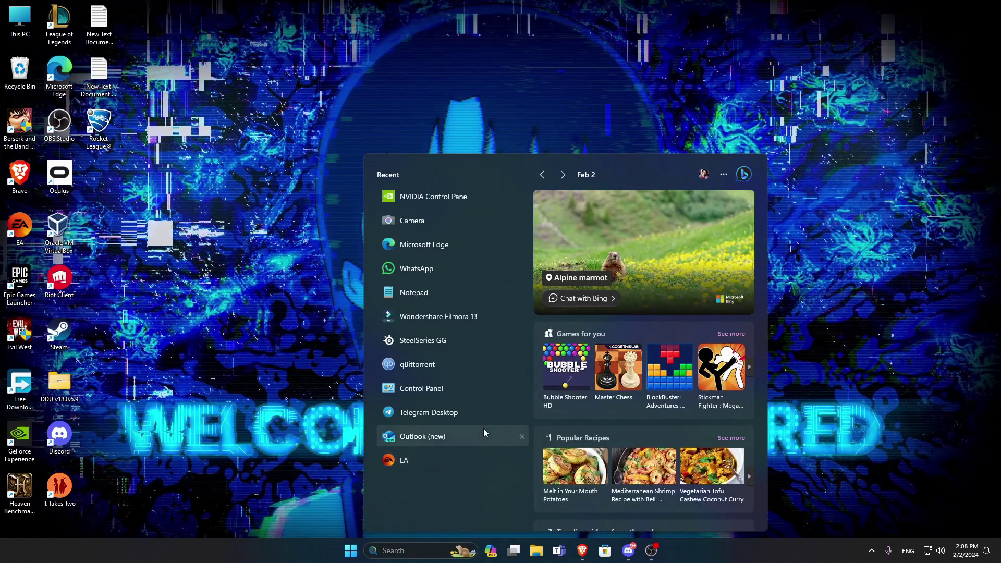
type("nvidia")
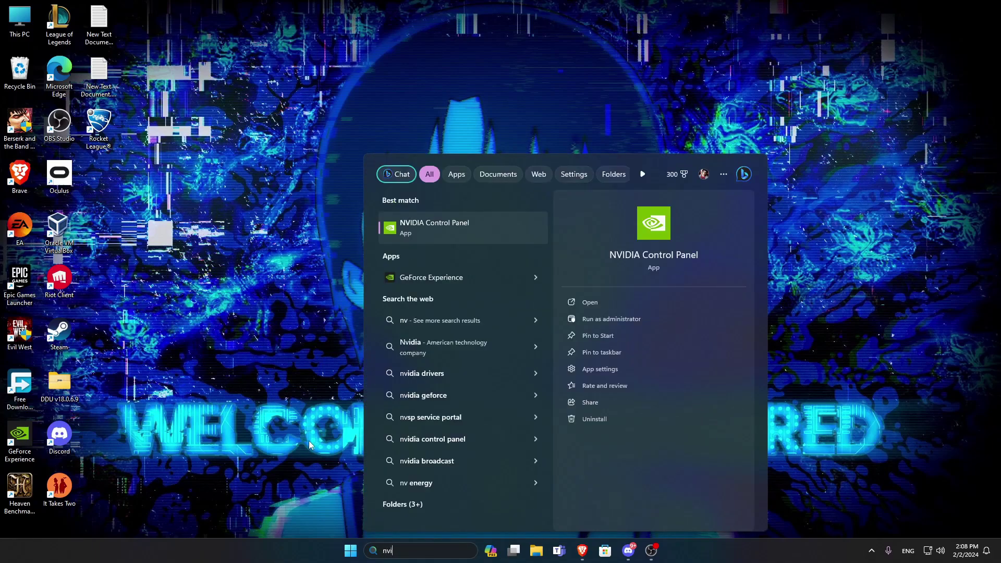
left_click(495, 230)
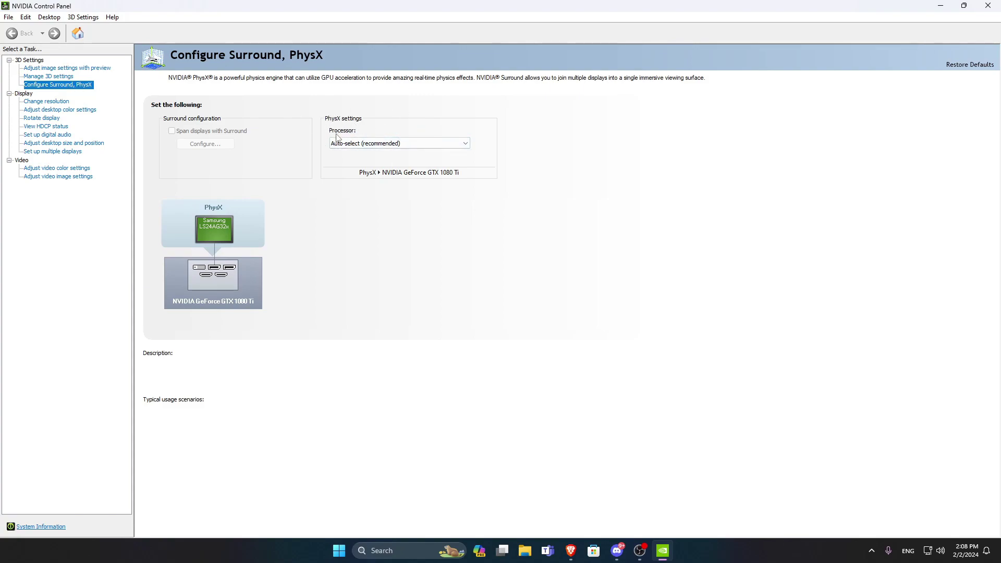
Set the PhysX processor to the GeForce GTX 1080 Ti and apply
left_click(379, 144)
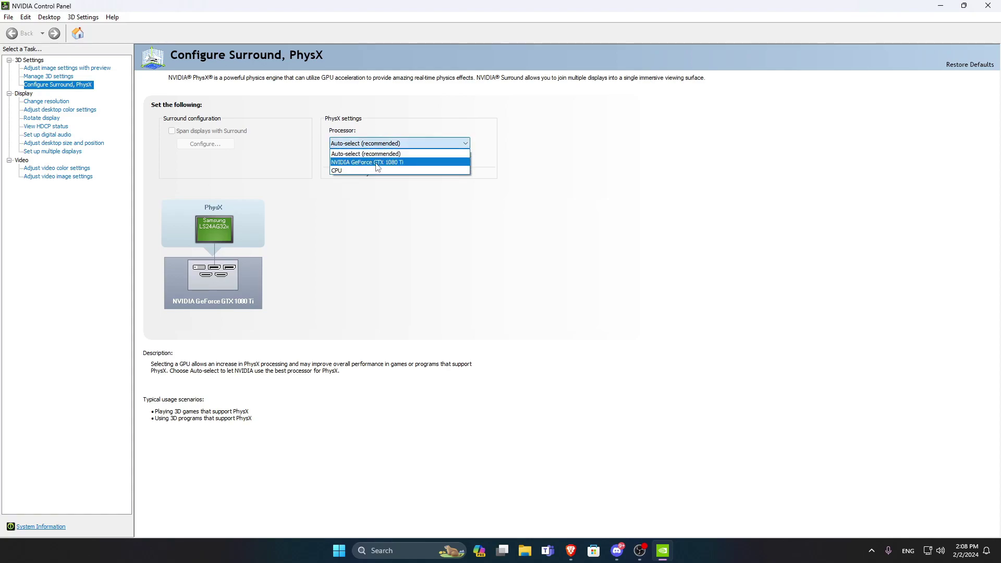
left_click(378, 164)
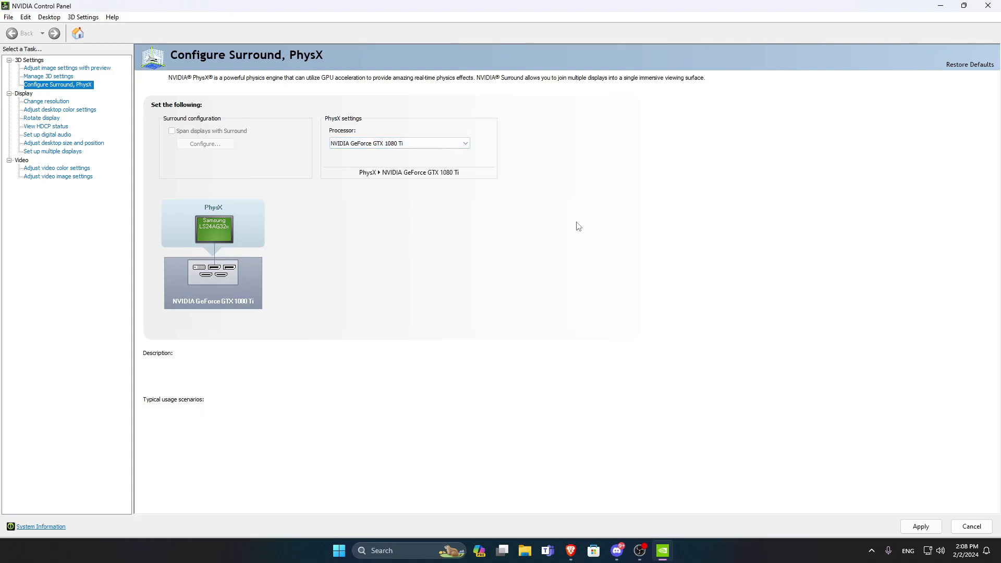
left_click(921, 526)
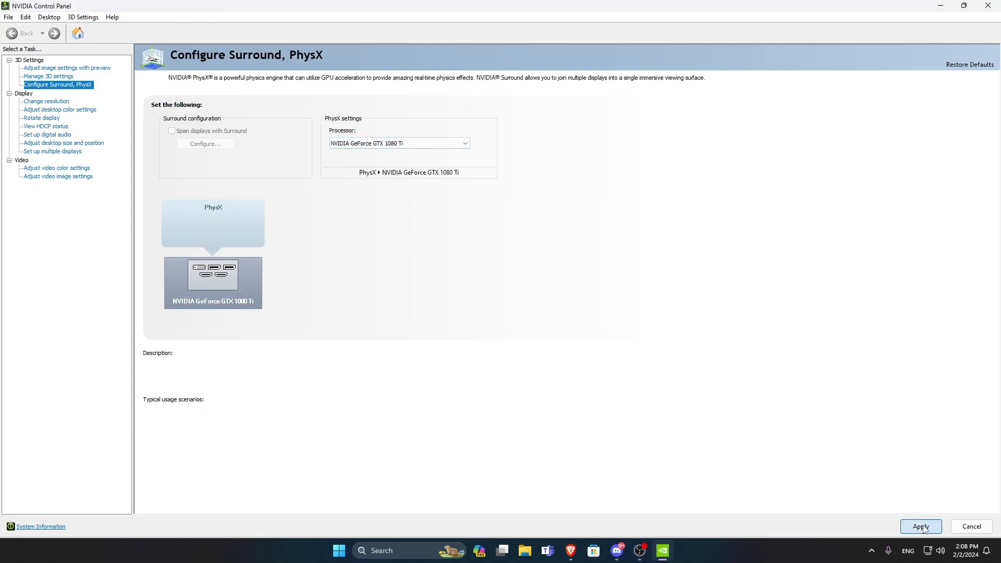
In Manage 3D settings, set global Low Latency Mode to Ultra and apply
left_click(56, 78)
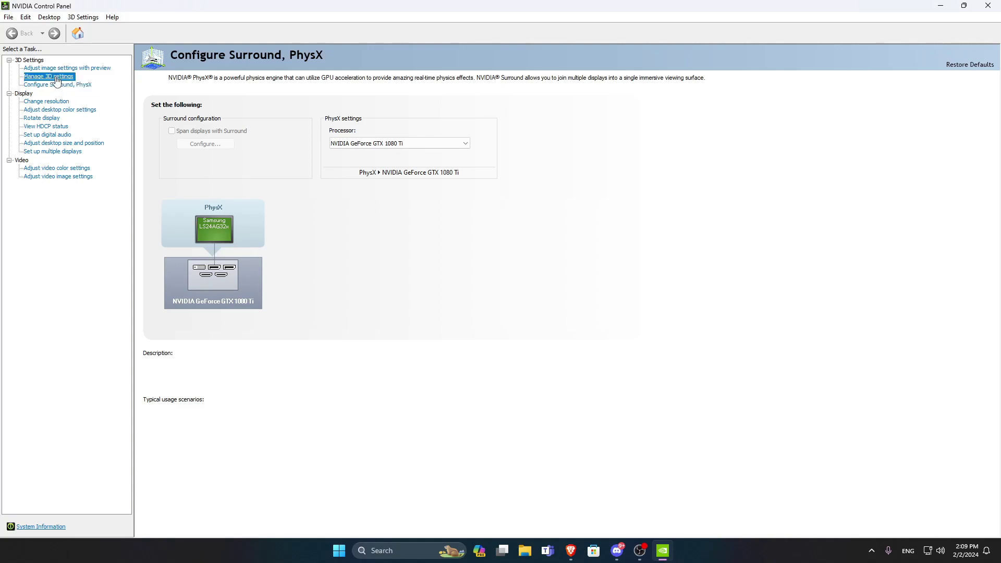
scroll(248, 264, "down", 1)
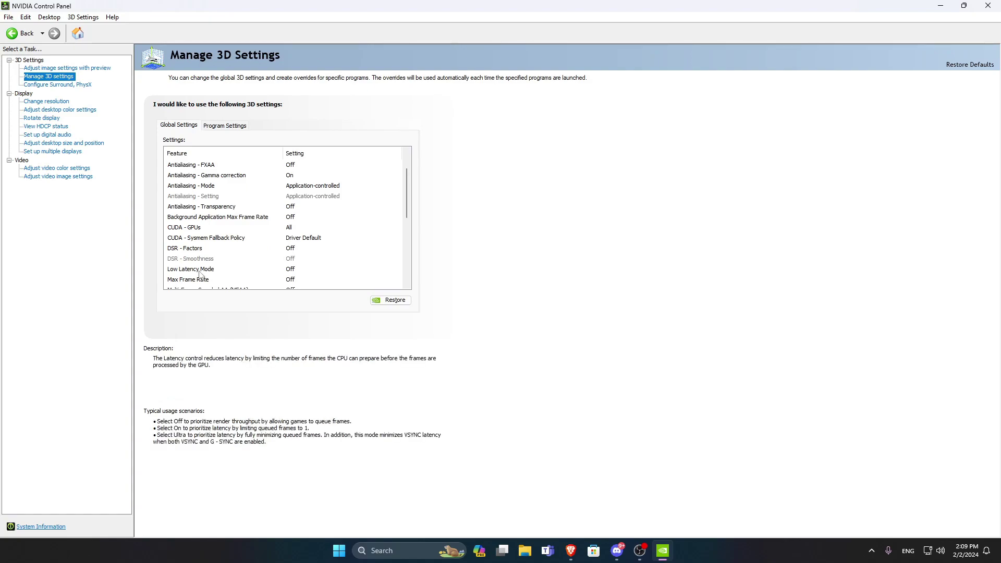
left_click(291, 271)
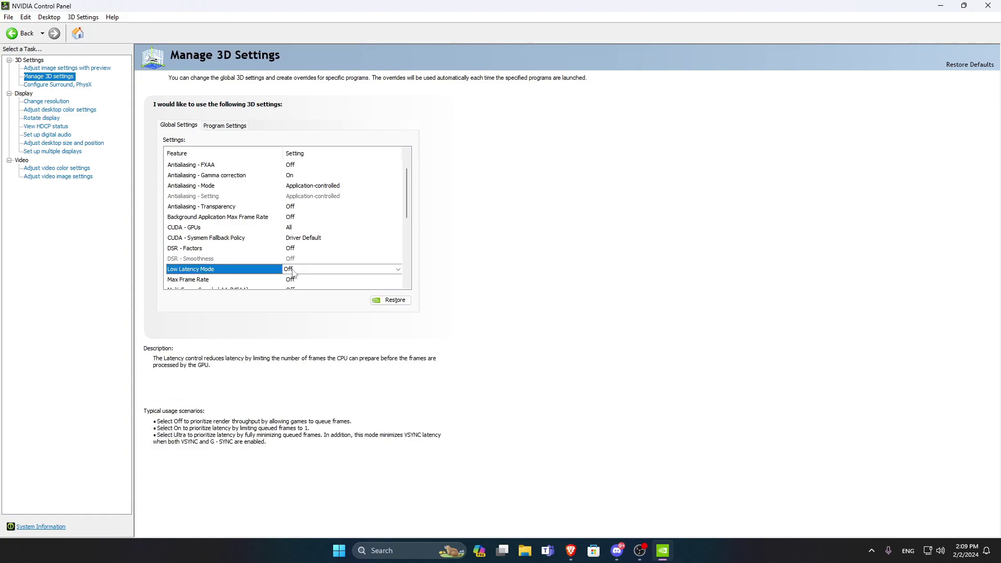
left_click(296, 271)
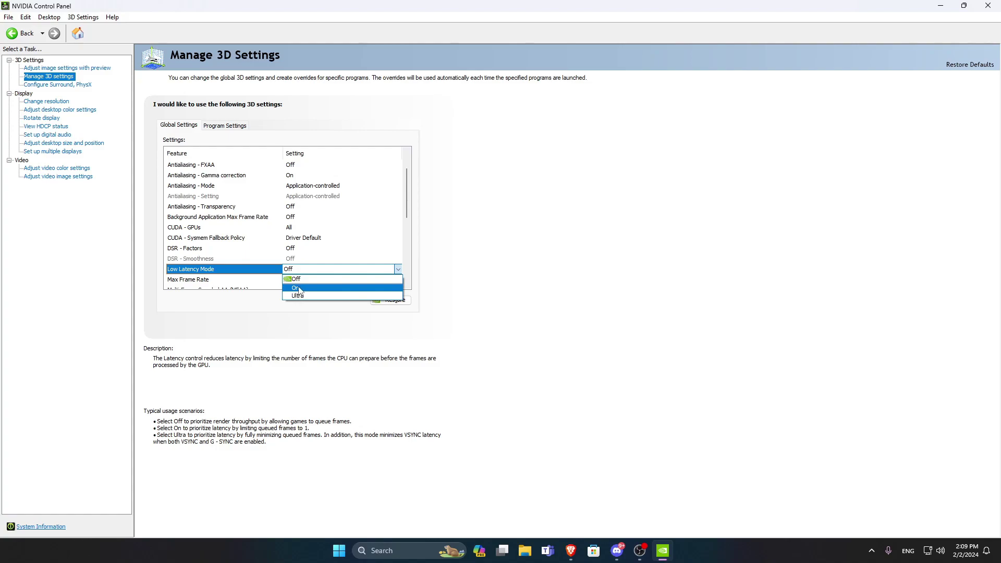
left_click(313, 296)
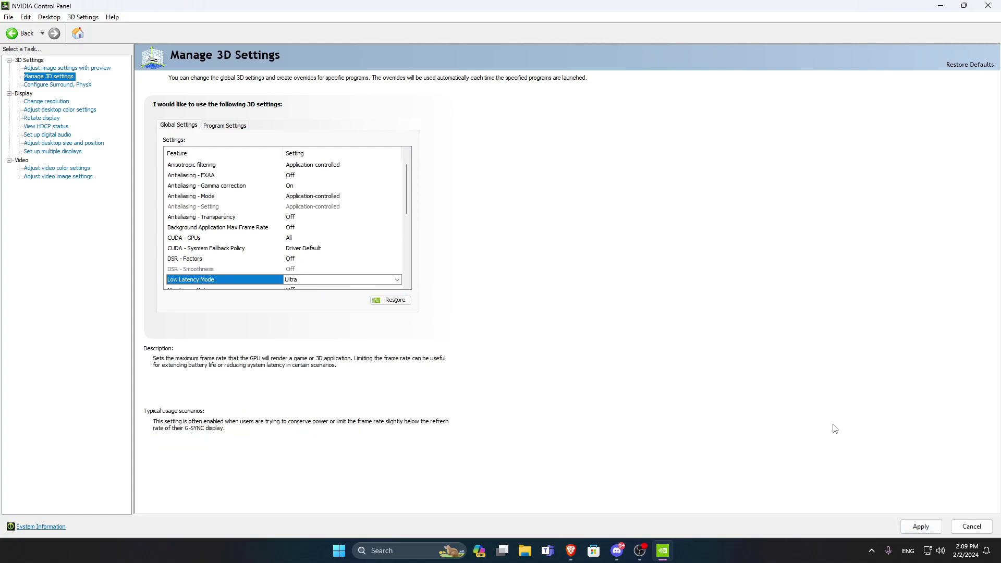
left_click(922, 528)
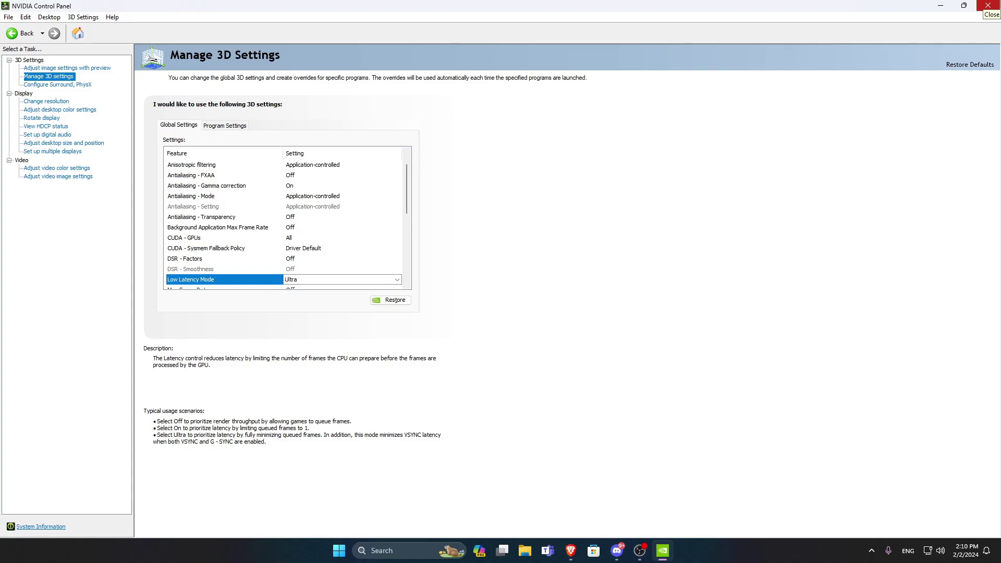
Close NVIDIA Control Panel and bring up the FilterKeys Setter download page in Brave
left_click(988, 5)
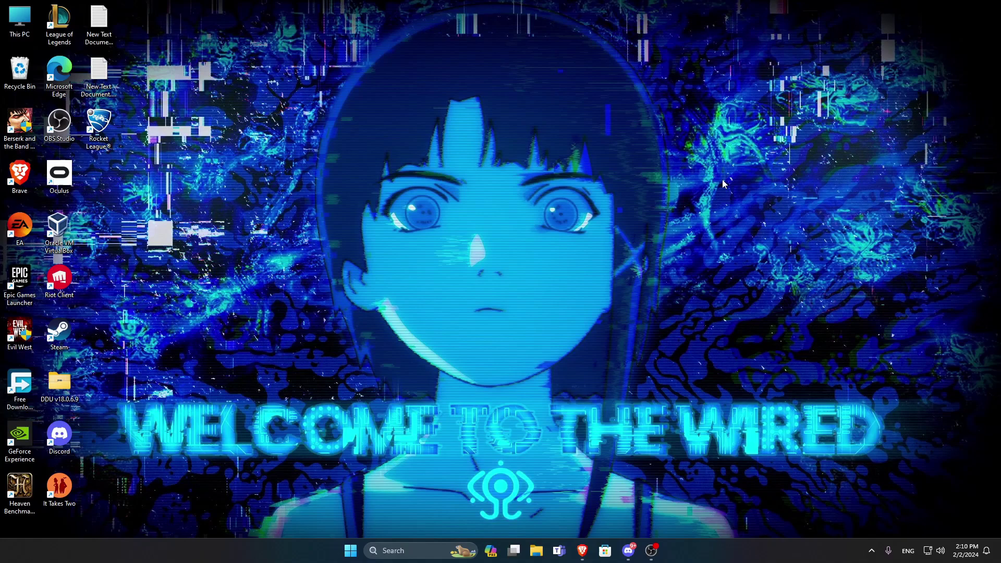
left_click(582, 551)
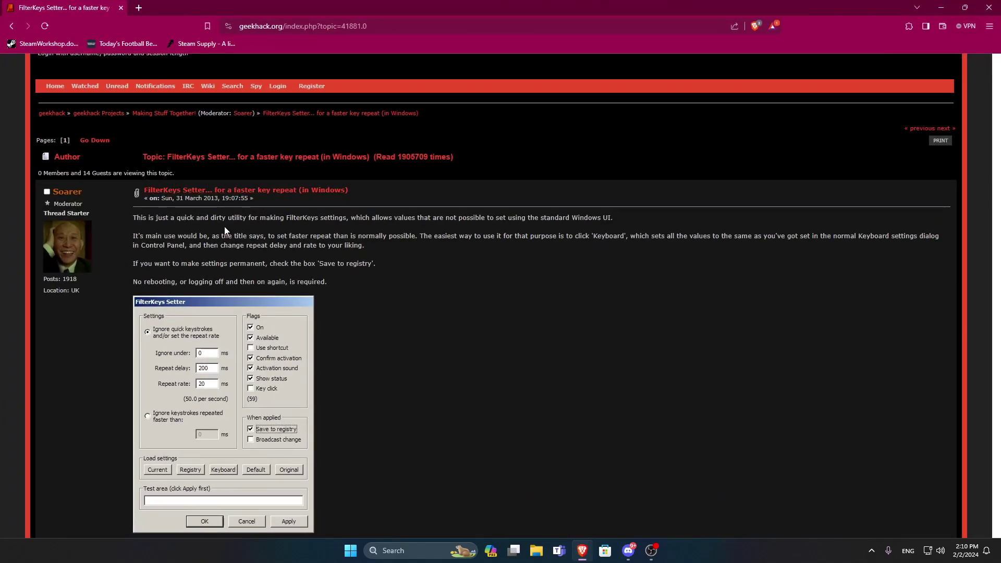
scroll(224, 226, "down", 2)
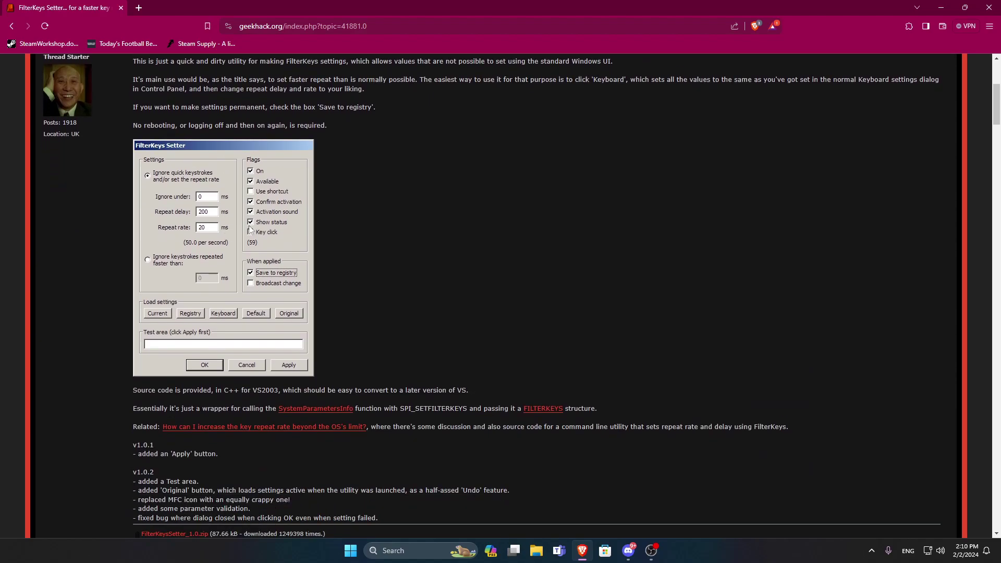
scroll(381, 232, "up", 2)
scroll(380, 233, "up", 2)
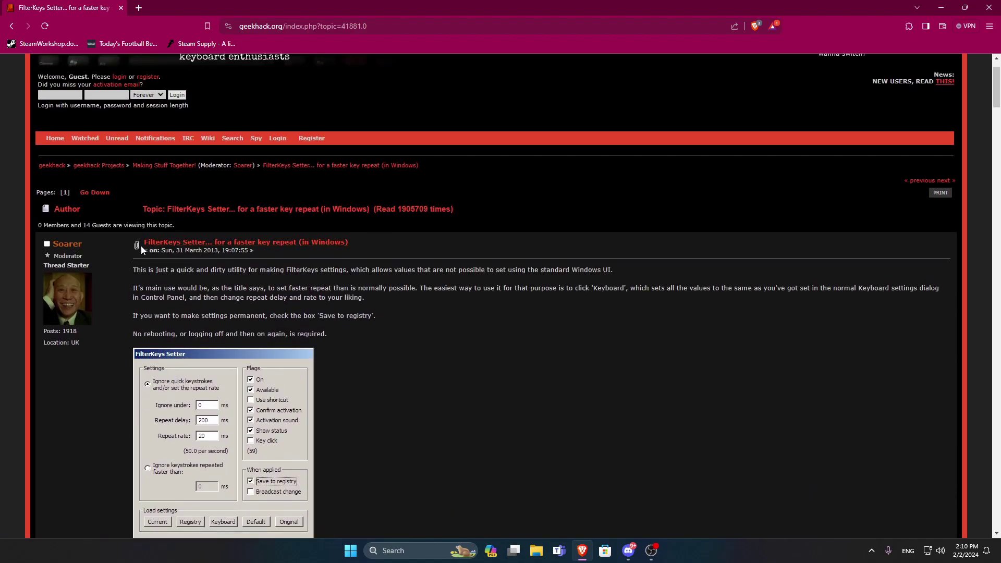
scroll(242, 265, "down", 7)
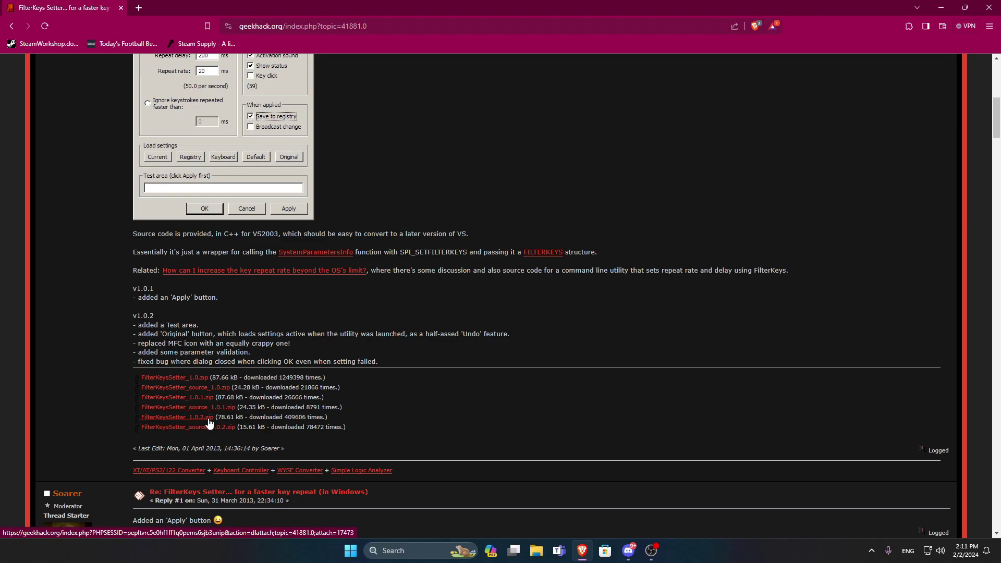
Save FilterKeysSetter_1.0.2.zip to the Desktop and minimise Brave
left_click(209, 420)
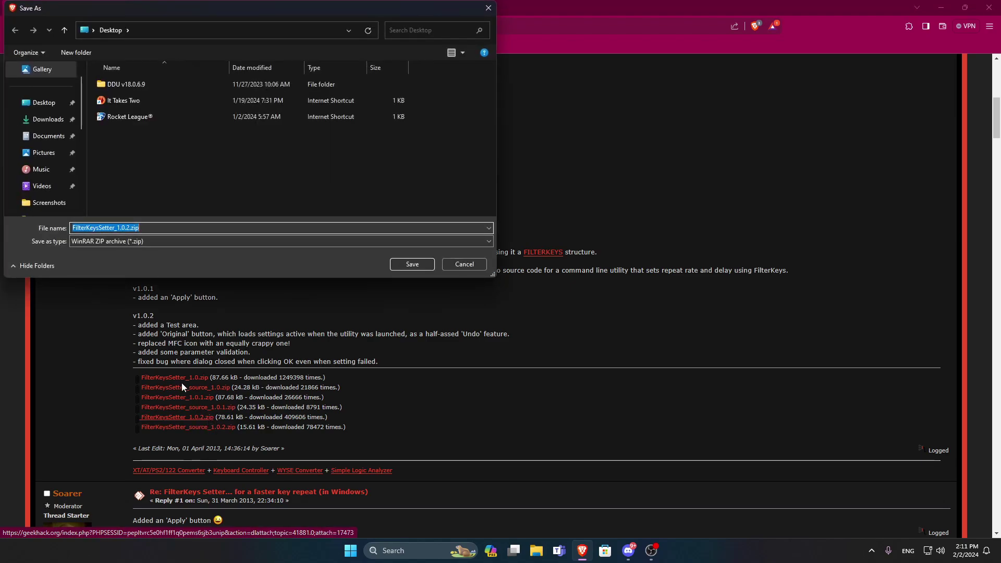
left_click(413, 267)
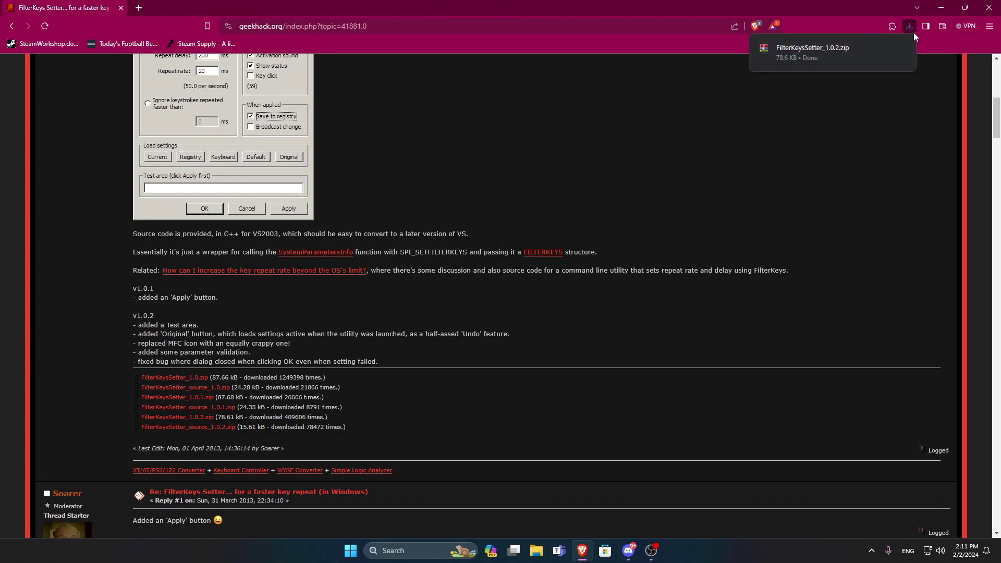
left_click(942, 7)
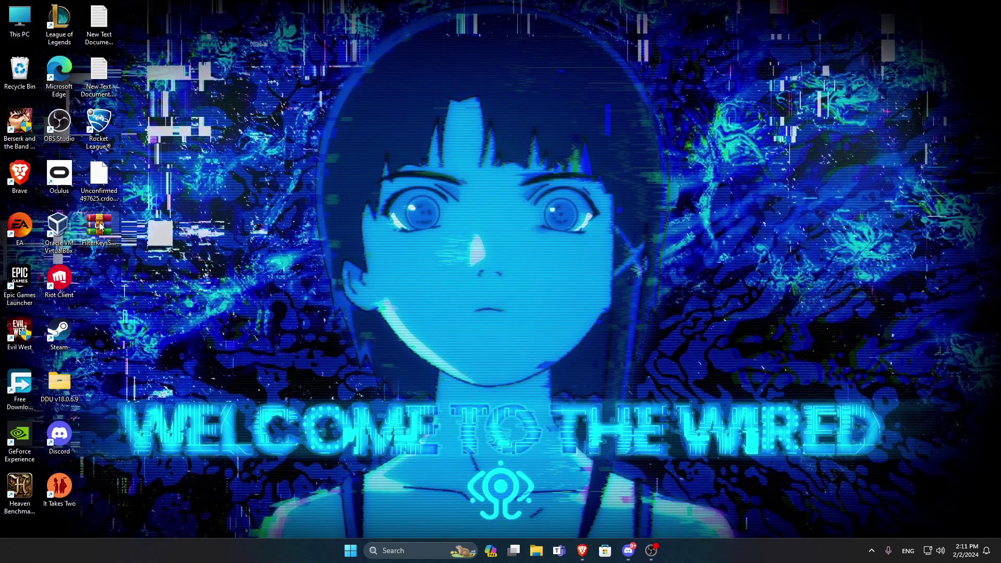
Open the FilterKeysSetter zip in WinRAR and drag FilterKeysSetter.exe onto the desktop
left_click_drag(99, 230, 336, 232)
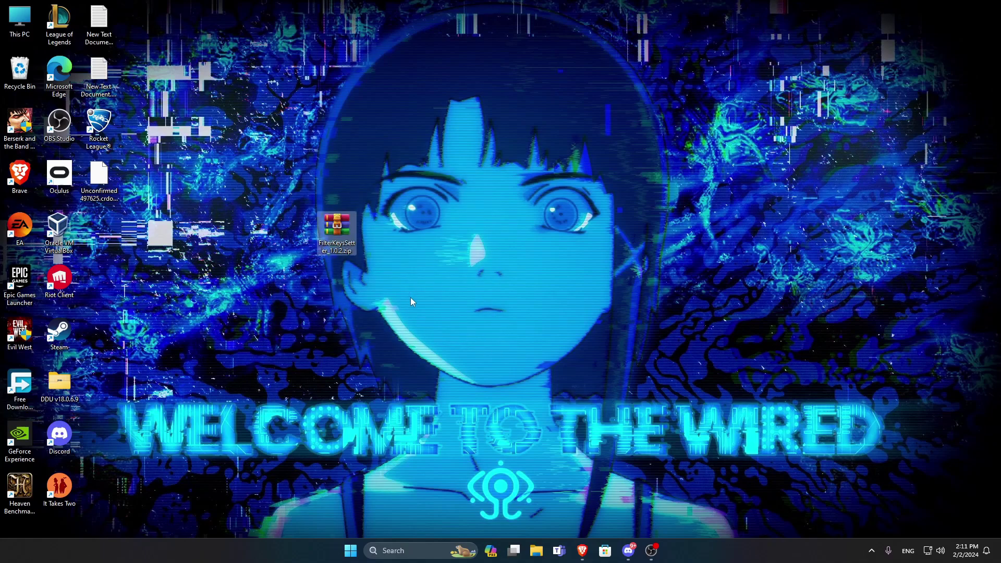
left_click(379, 277)
double_click(337, 229)
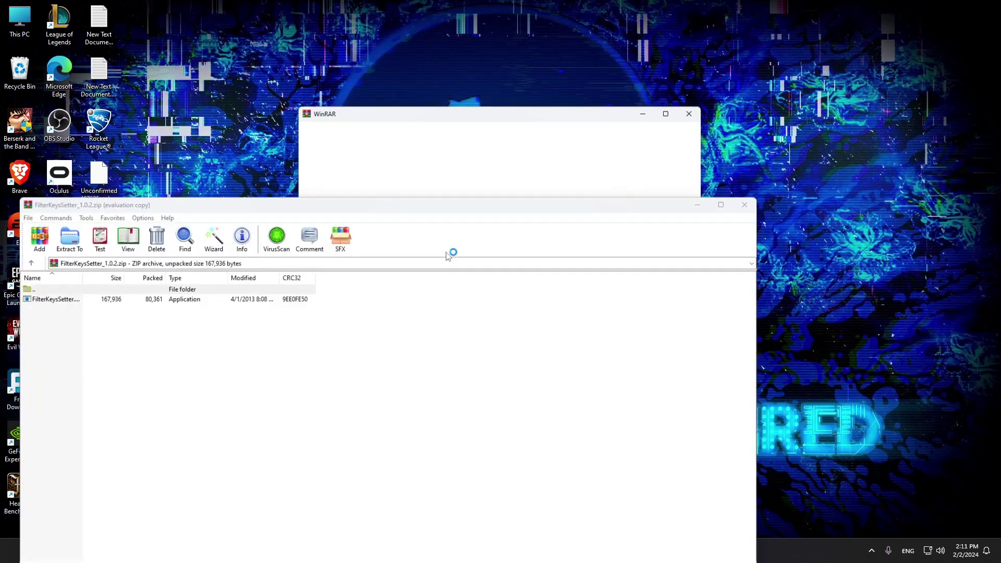
left_click_drag(500, 204, 757, 171)
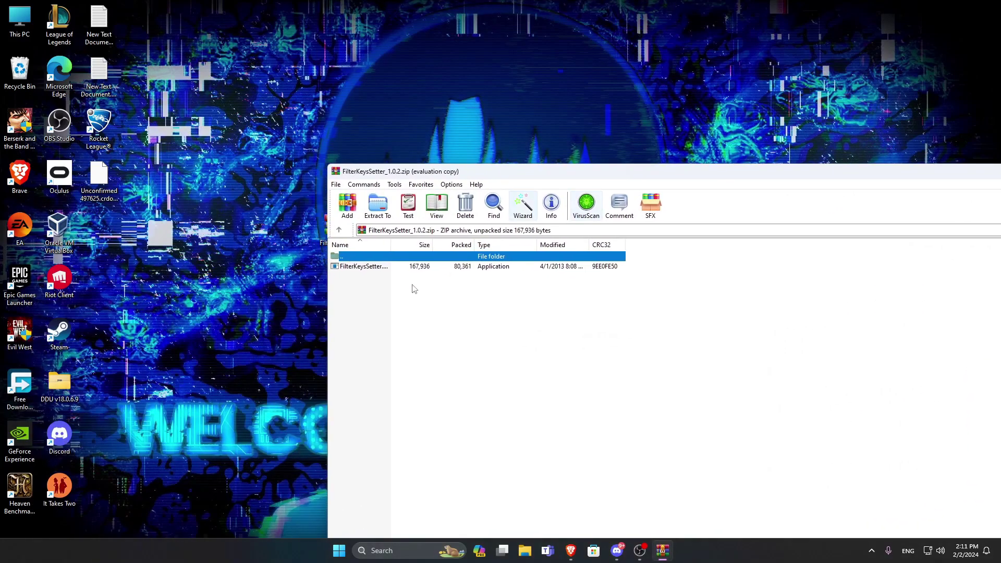
left_click_drag(365, 266, 257, 271)
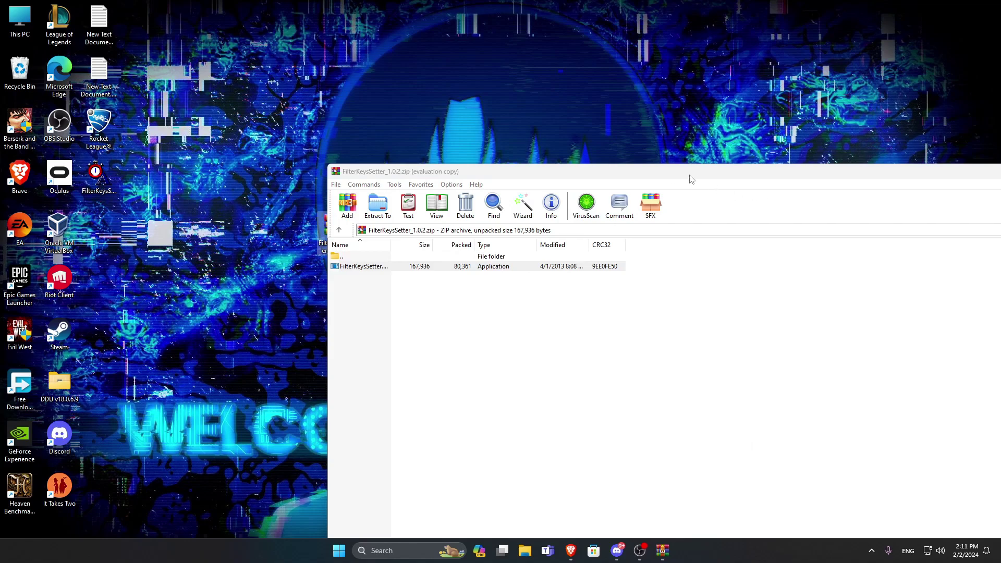
left_click_drag(692, 179, 413, 179)
Close WinRAR and launch FilterKeysSetter.exe from the desktop
left_click(787, 179)
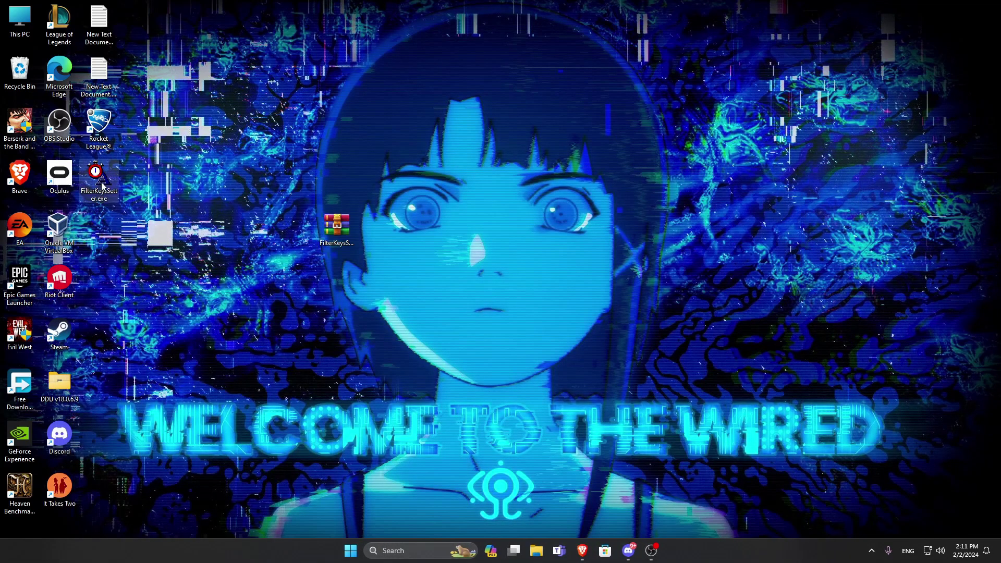
double_click(99, 178)
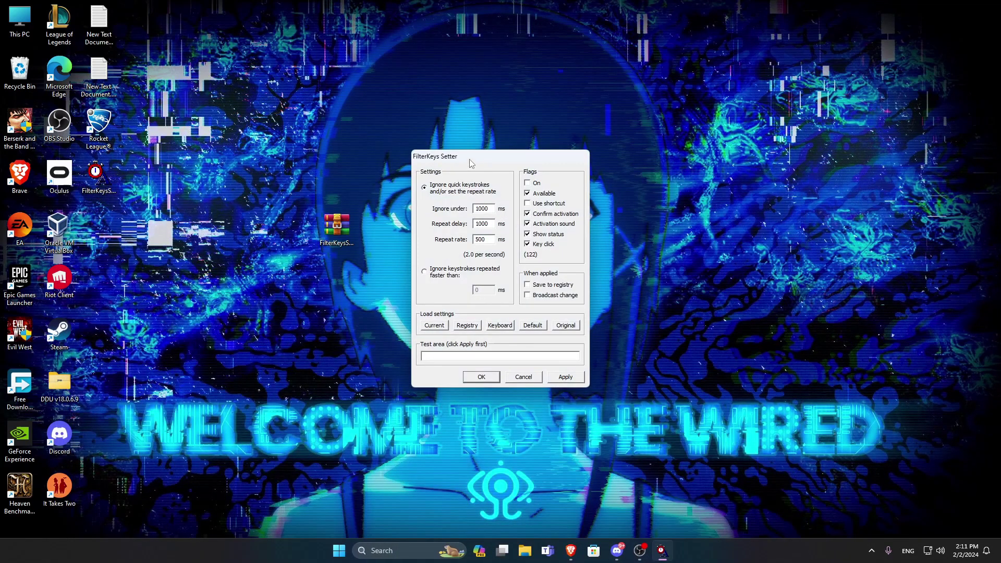
left_click_drag(471, 164, 465, 164)
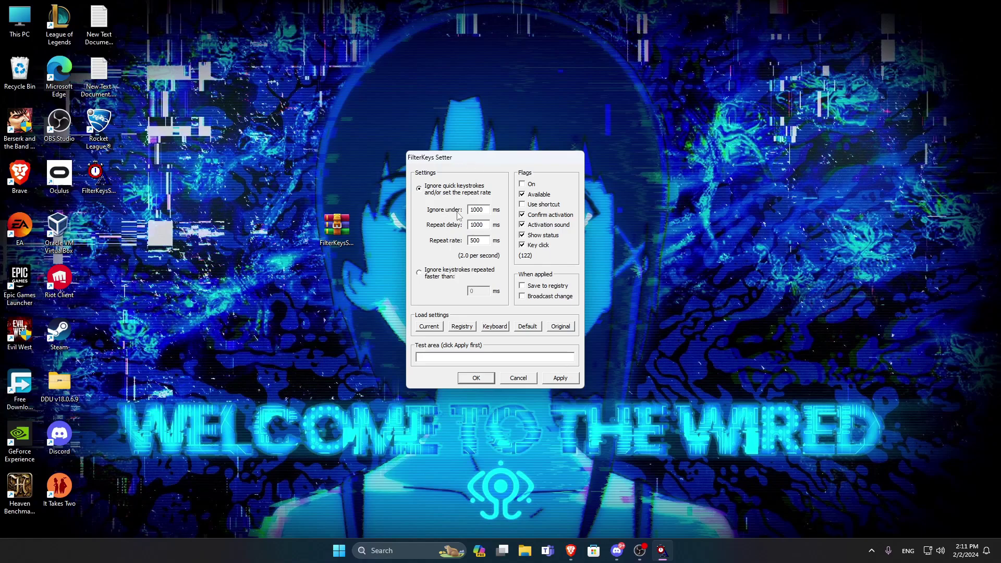
Enter Ignore under 0 ms, Repeat delay 200 ms and Repeat rate 25 ms
key("Tab")
type("0")
key("Tab")
type("2")
left_click(485, 226)
key("Tab")
type("25")
Turn filtering On and untick Confirm activation, Activation sound and Show status
left_click(524, 186)
left_click(525, 215)
left_click(523, 225)
left_click(524, 236)
Untick Key click so key click sounds are off
left_click(524, 245)
Apply the 0/200/25 ms settings and test key repeat in the Test area
left_click(569, 378)
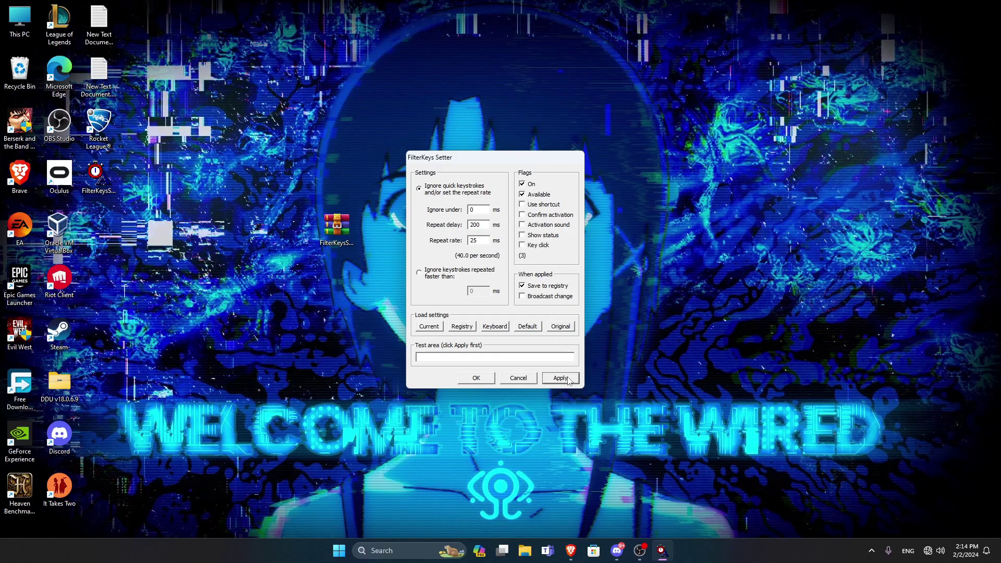
left_click(440, 356)
type("aaaaaaaaaaaaaaaaaaaaaaaaaaaaaaa")
key("BackSpace")
key("BackSpace")
key("BackSpace")
key("BackSpace")
key("BackSpace")
key("BackSpace")
key("BackSpace")
key("BackSpace")
key("BackSpace")
key("BackSpace")
key("BackSpace")
key("BackSpace")
key("BackSpace")
key("BackSpace")
key("BackSpace")
key("BackSpace")
key("BackSpace")
key("BackSpace")
key("BackSpace")
key("BackSpace")
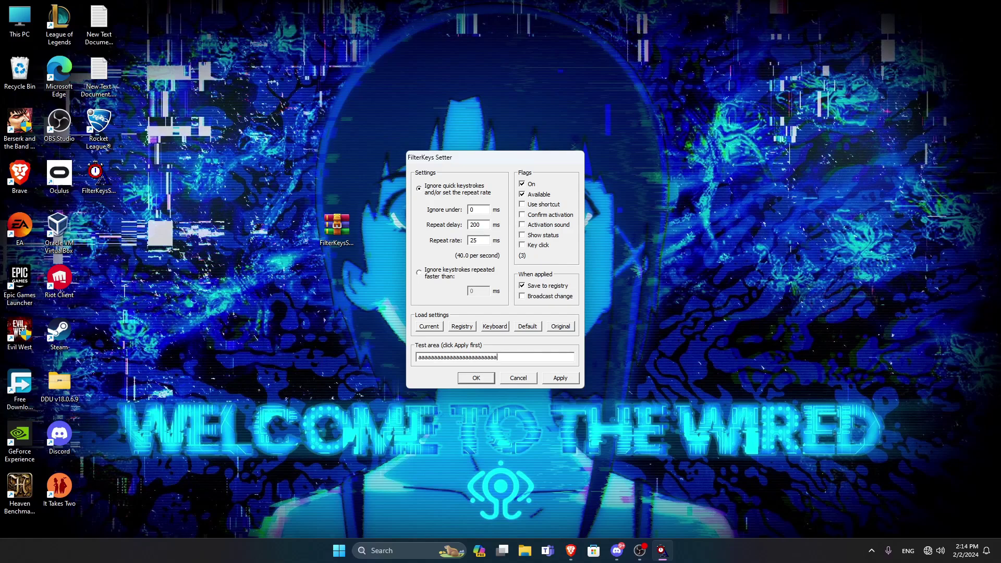
type("aaaaaaaaaaaaaaaaaaaaaaaaaaaaaaa")
key("BackSpace")
key("BackSpace")
key("BackSpace")
key("BackSpace")
key("BackSpace")
key("BackSpace")
key("BackSpace")
key("BackSpace")
key("BackSpace")
key("BackSpace")
key("BackSpace")
key("BackSpace")
key("BackSpace")
key("BackSpace")
key("BackSpace")
key("BackSpace")
key("BackSpace")
key("BackSpace")
key("BackSpace")
key("BackSpace")
Repeat the key-repeat test several more times, clearing the Test area each time
type("aaaaaaaaaaaaaaaaaa")
key("BackSpace")
key("BackSpace")
key("BackSpace")
key("BackSpace")
key("BackSpace")
key("BackSpace")
key("BackSpace")
key("BackSpace")
key("BackSpace")
key("BackSpace")
key("BackSpace")
key("BackSpace")
key("BackSpace")
key("BackSpace")
key("BackSpace")
key("BackSpace")
key("BackSpace")
key("BackSpace")
type("aaaaaaaaaaaaaaaaaa")
key("BackSpace")
key("BackSpace")
key("BackSpace")
key("BackSpace")
key("BackSpace")
key("BackSpace")
key("BackSpace")
key("BackSpace")
key("BackSpace")
key("BackSpace")
key("BackSpace")
key("BackSpace")
key("BackSpace")
key("BackSpace")
key("BackSpace")
key("BackSpace")
key("BackSpace")
key("BackSpace")
type("aaaaaaaaaaaaa")
key("BackSpace")
key("BackSpace")
key("BackSpace")
key("BackSpace")
key("BackSpace")
key("BackSpace")
key("BackSpace")
key("BackSpace")
key("BackSpace")
key("BackSpace")
key("BackSpace")
key("BackSpace")
key("BackSpace")
type("aaaaaaaaaaaaaaaaaaaa")
key("BackSpace")
key("BackSpace")
key("BackSpace")
key("BackSpace")
key("BackSpace")
key("BackSpace")
key("BackSpace")
key("BackSpace")
key("BackSpace")
key("BackSpace")
key("BackSpace")
key("BackSpace")
key("BackSpace")
key("BackSpace")
key("BackSpace")
key("BackSpace")
key("BackSpace")
key("BackSpace")
key("BackSpace")
key("BackSpace")
Apply a 1000 ms Repeat delay, test repeat in the Test area, then clear it
left_click_drag(481, 225, 449, 231)
type("1000")
left_click(560, 378)
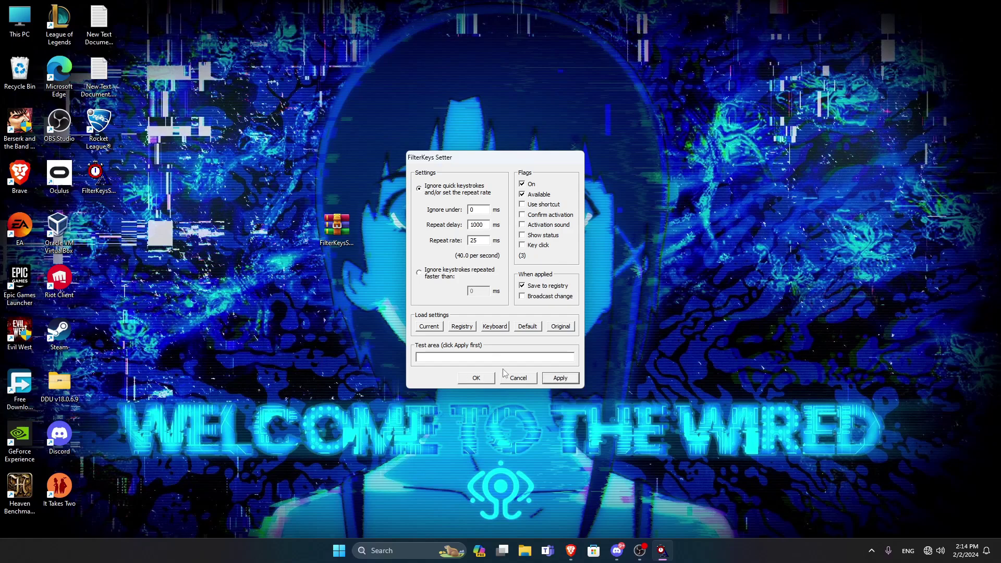
left_click(490, 357)
type("aaaaaaaaaaaaaaaaaaaaaaaaaa")
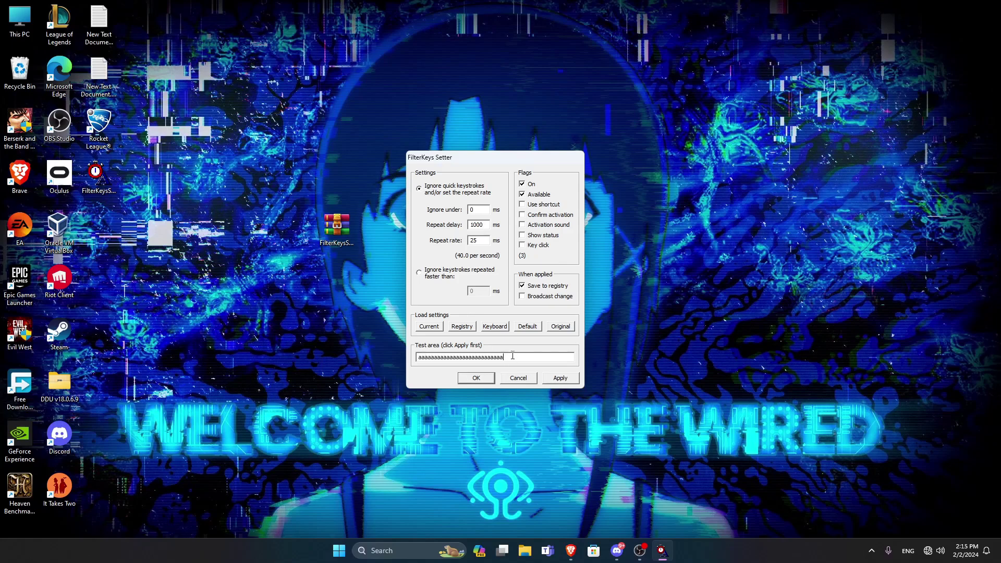
left_click_drag(505, 358, 418, 357)
type("aaaaaaaaaaaaaaaaaaaaaaaaaaaaaaaaaaaaaaaaaaaaaa")
double_click(516, 357)
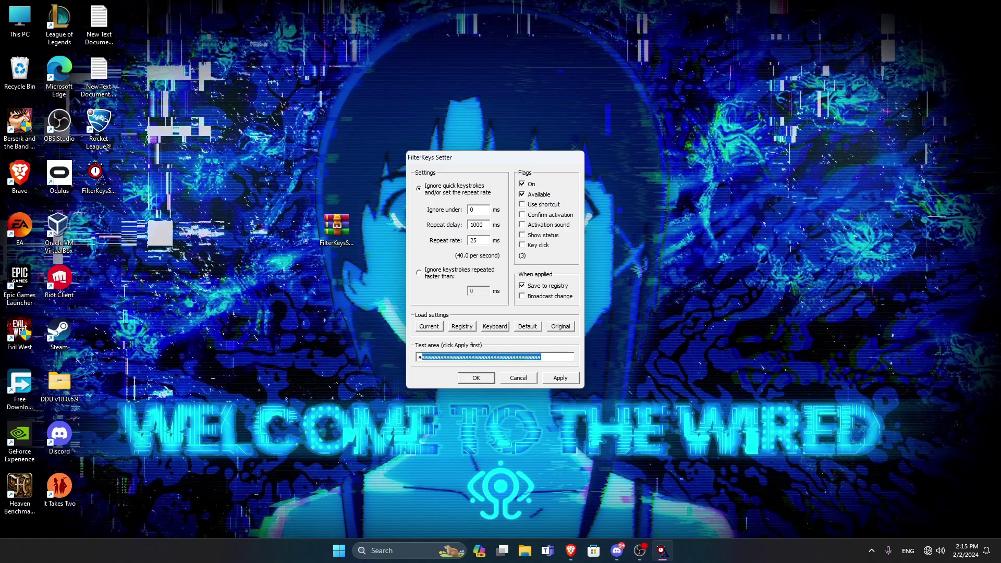
key("BackSpace")
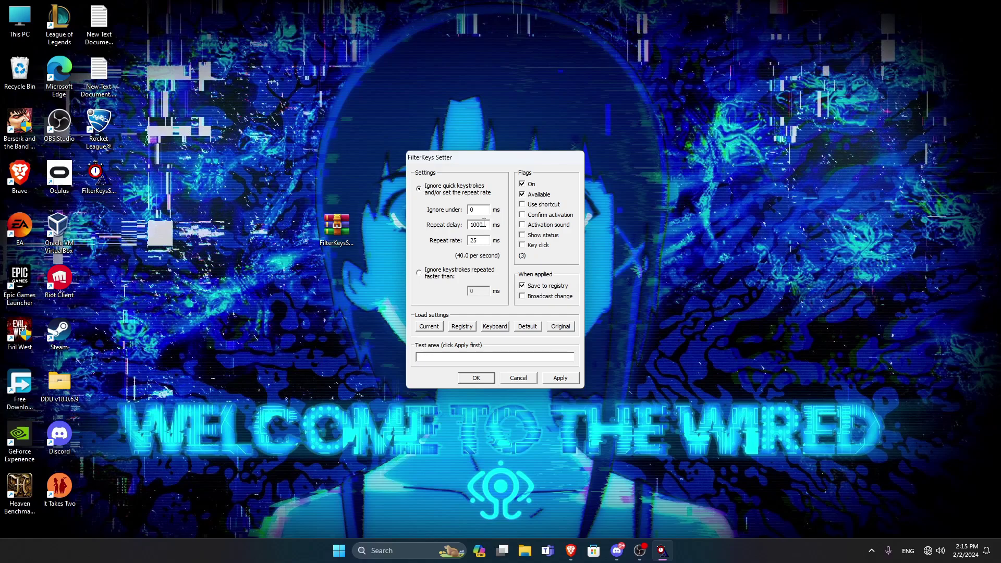
Restore the 200 ms Repeat delay, apply it, test again and clear the Test area
double_click(476, 225)
type("200")
left_click(560, 380)
left_click(500, 357)
type("aaaaaaaaaaaaaaaaaaaaa")
double_click(501, 357)
key("BackSpace")
left_click(473, 377)
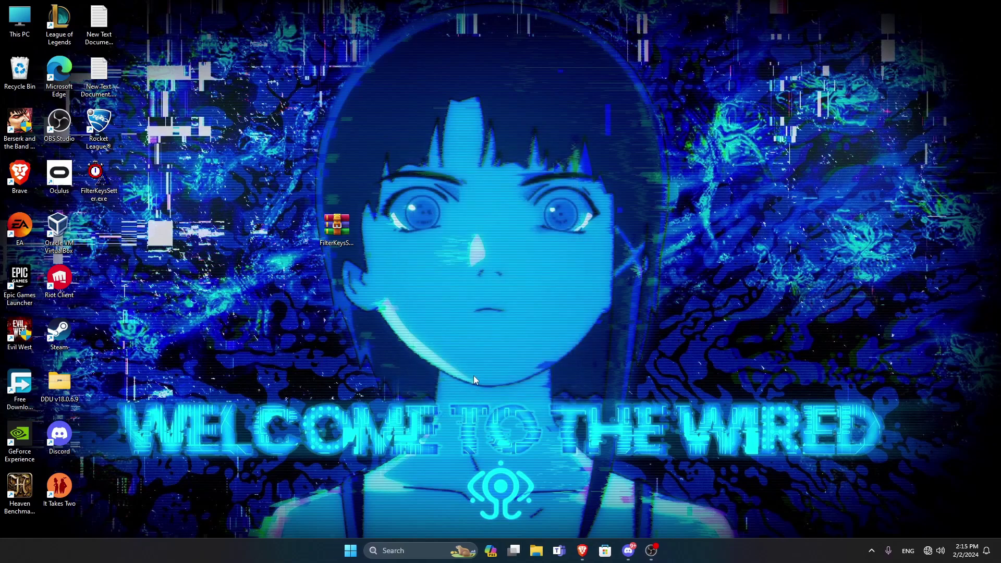